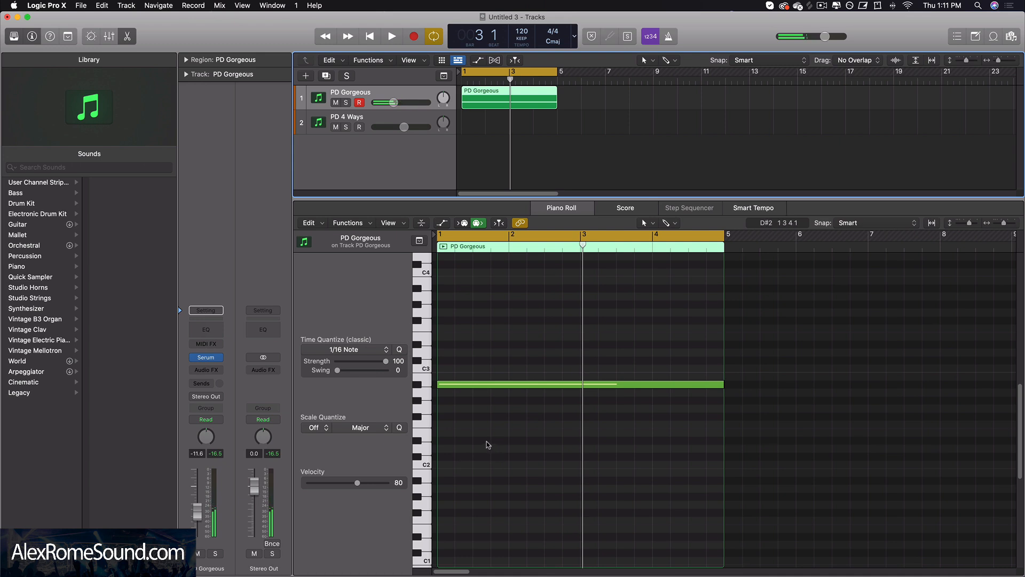
- Create an empty MIDI region on the PD 4 Ways track and extend it to four bars
click(384, 117)
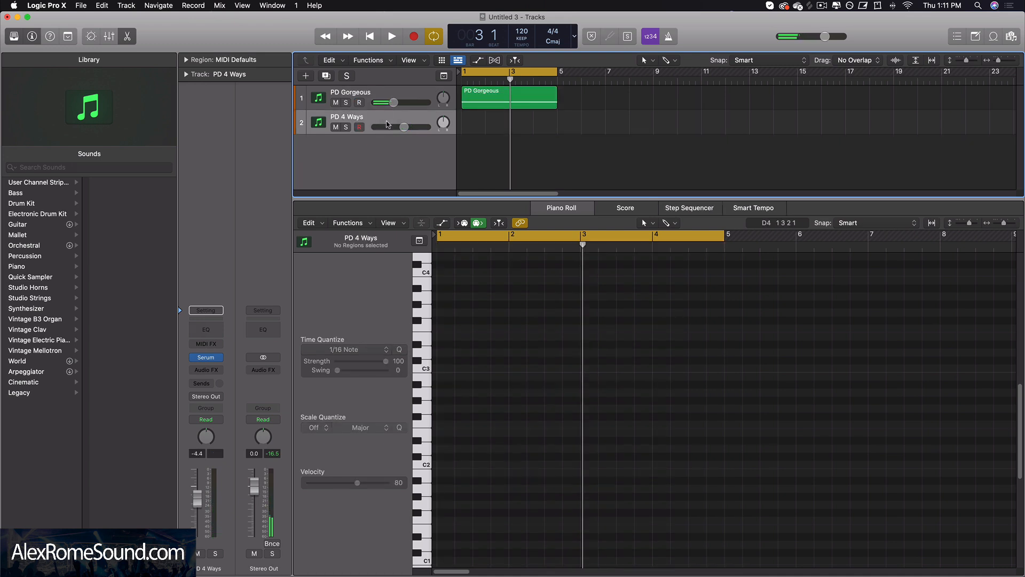
click(478, 129)
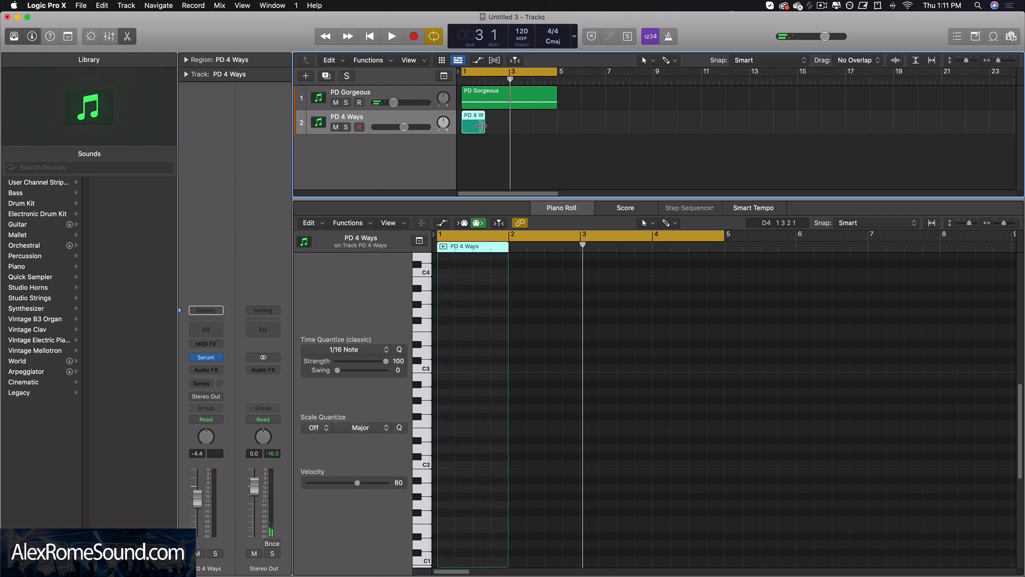
drag(515, 129, 559, 128)
click(580, 126)
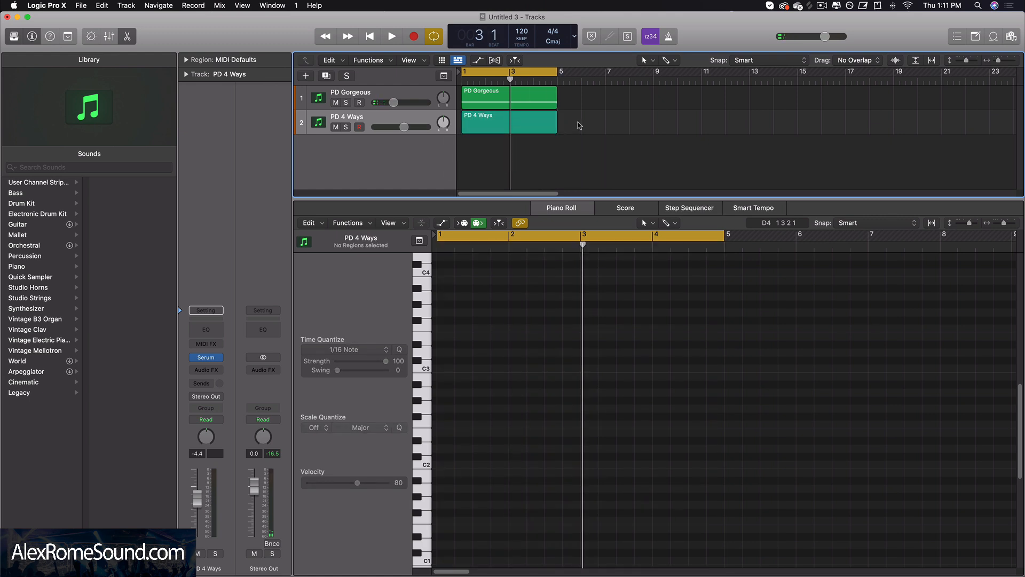
click(544, 125)
- Enter four one-bar bass notes in the PD 4 Ways region: D#2, G2, F2 and C2
drag(491, 481, 510, 483)
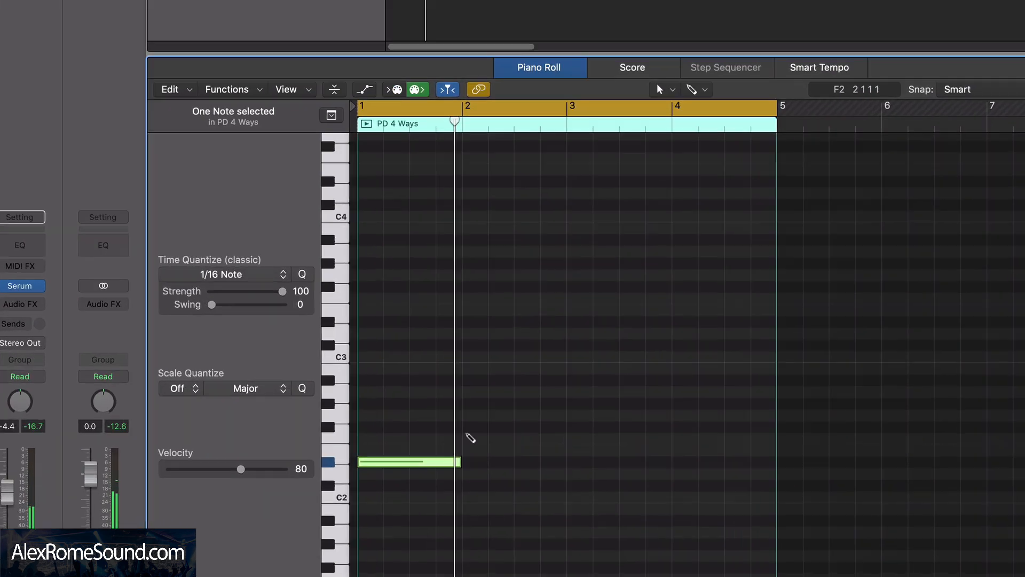
super+click(518, 456)
drag(412, 390, 417, 372)
super+click(570, 387)
drag(570, 387, 577, 400)
super+click(703, 498)
key(space)
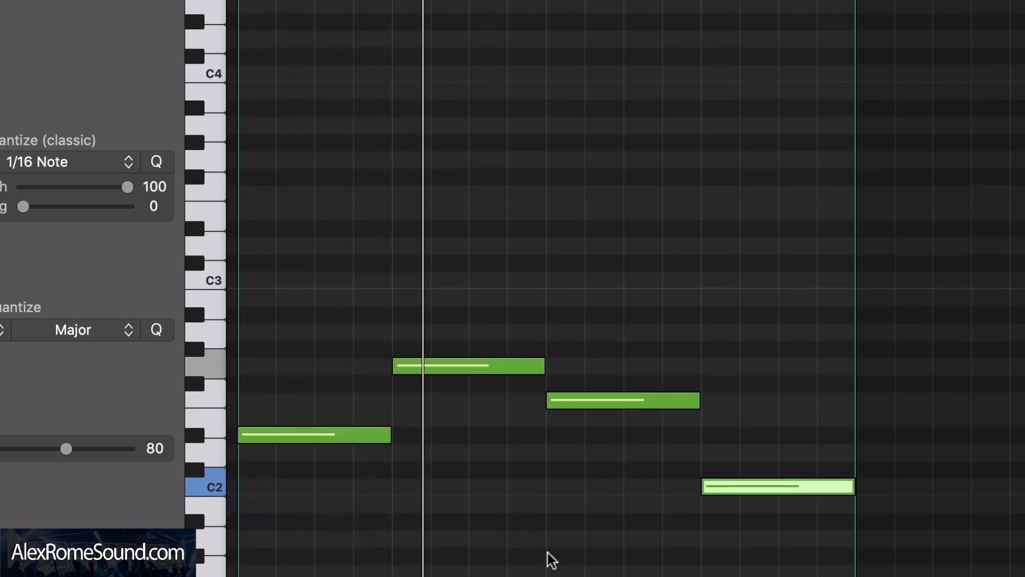
- Shorten the C2 note to half a bar, add a D2 note in the remaining half, and play the bass line
scroll(555, 544, down, 2)
click(592, 513)
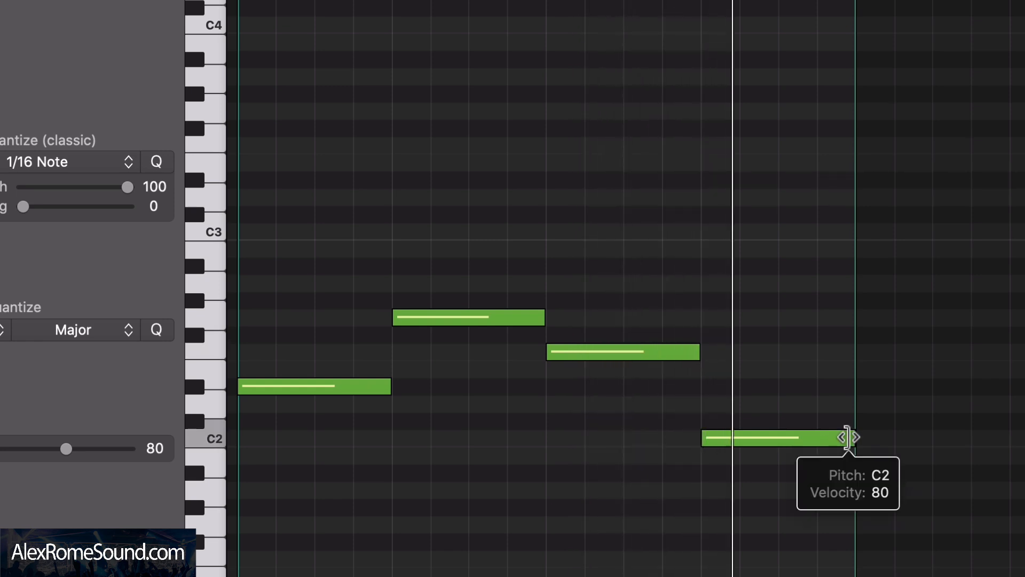
drag(848, 437, 796, 406)
click(790, 420)
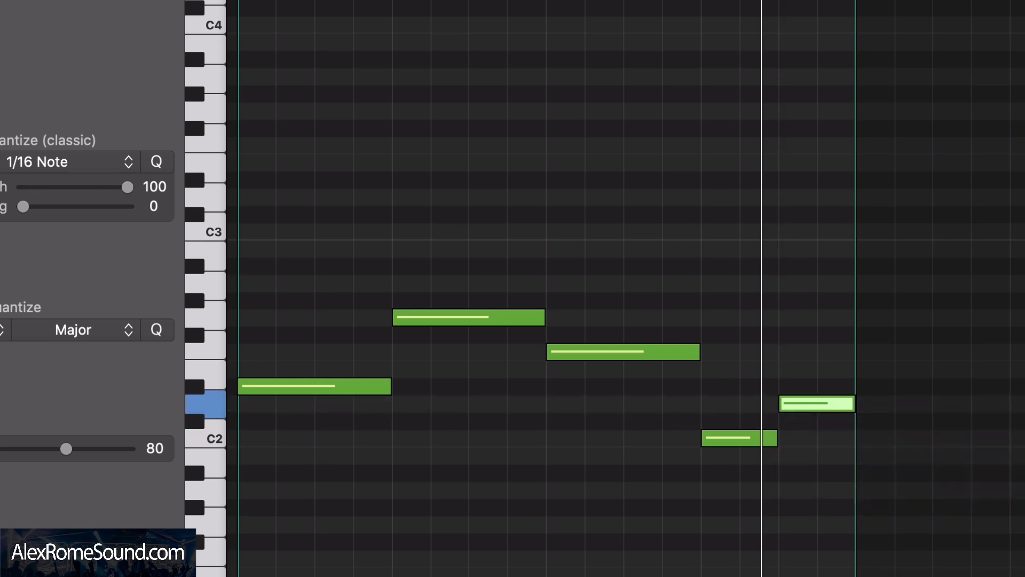
scroll(540, 181, down, 5)
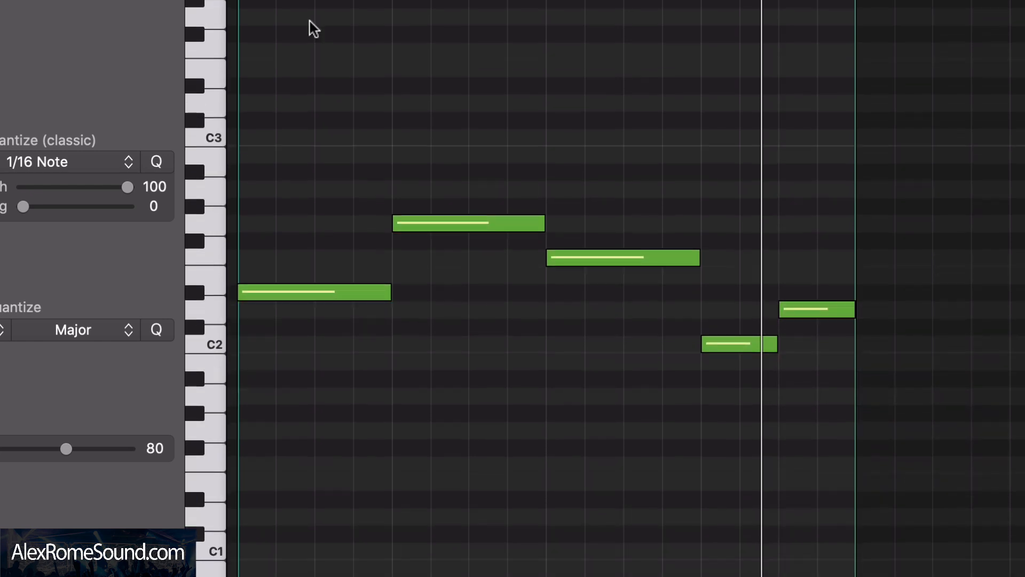
key(space)
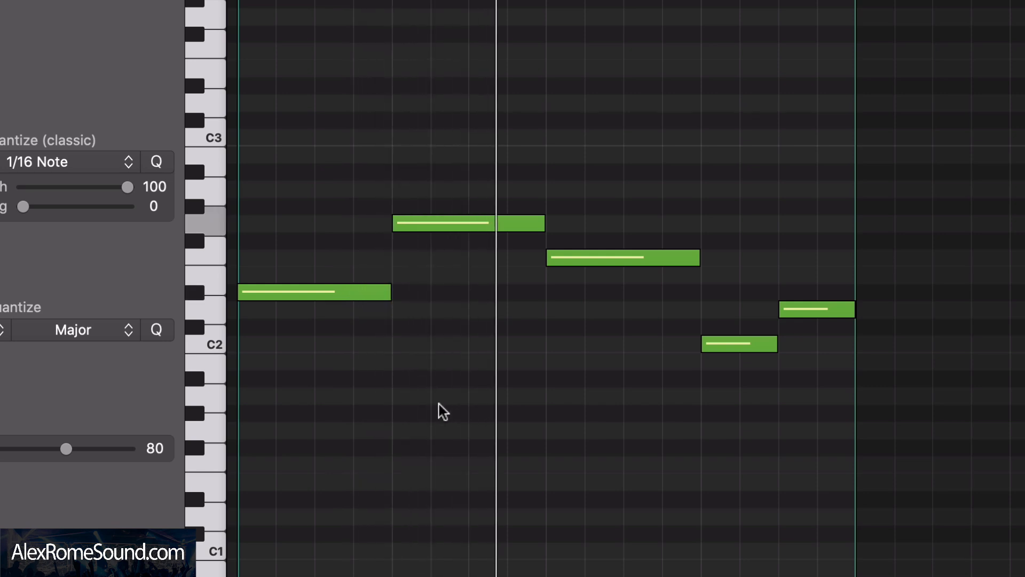
- Copy all the bass notes up seven semitones to add the fifths, starting on A#2
scroll(459, 415, up, 2)
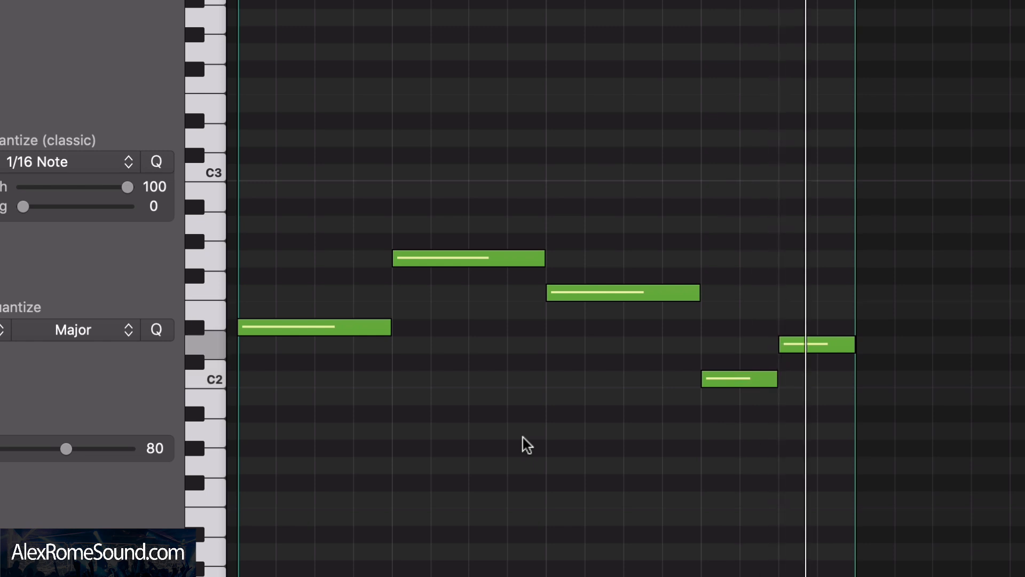
key(super+a)
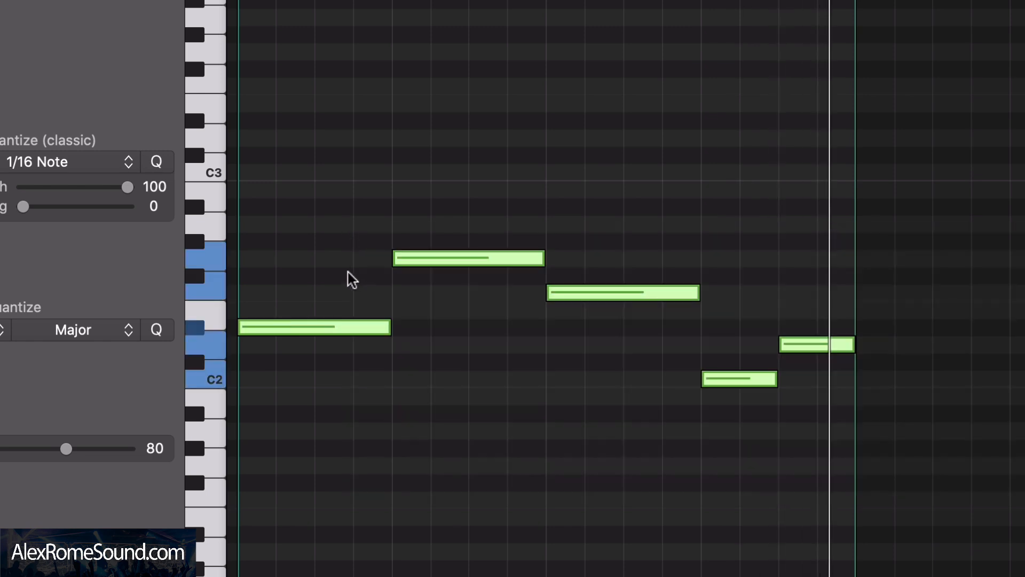
mouse_move(300, 318)
drag(304, 329, 303, 209)
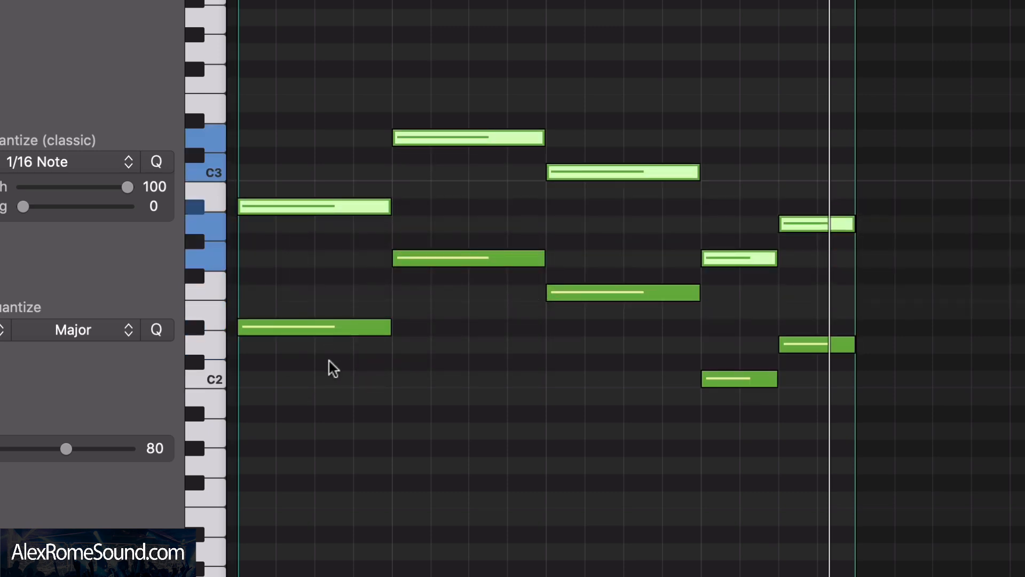
- Copy the upper notes down three semitones to add a middle note to every chord
mouse_move(307, 214)
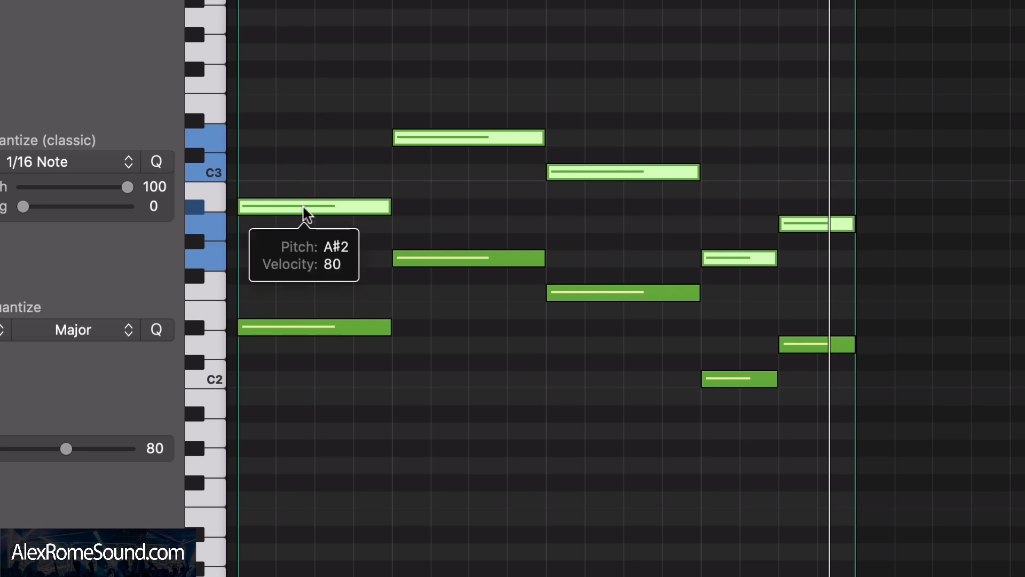
drag(305, 208, 300, 258)
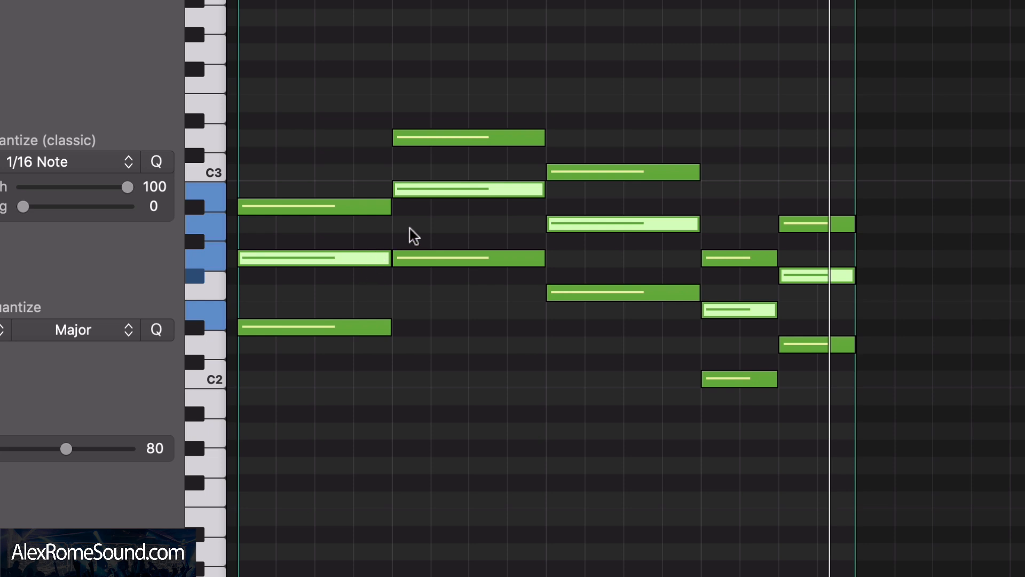
click(468, 302)
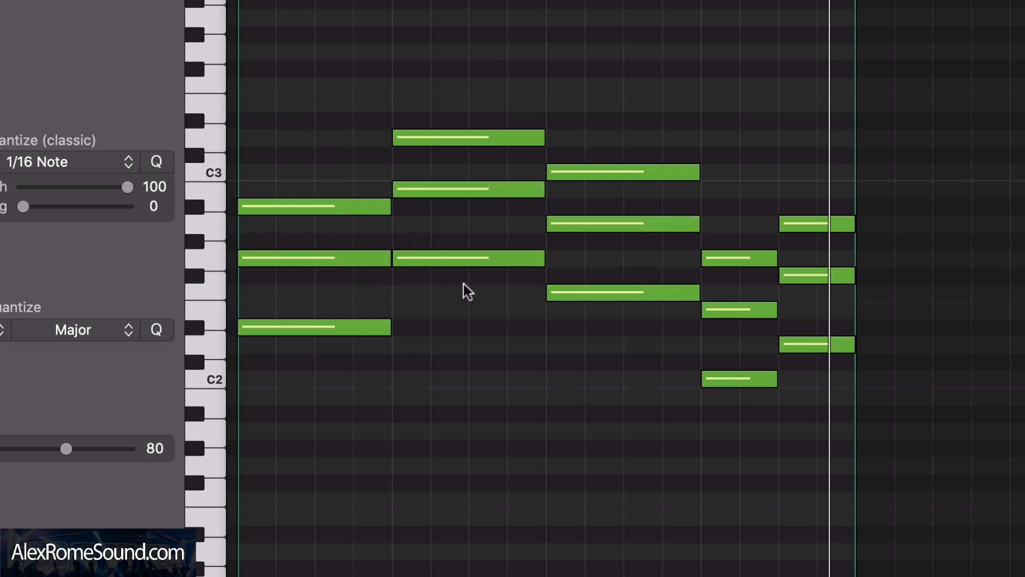
- Lower the middle notes of the G, C and D chords by one semitone to make them minor
drag(442, 191, 442, 209)
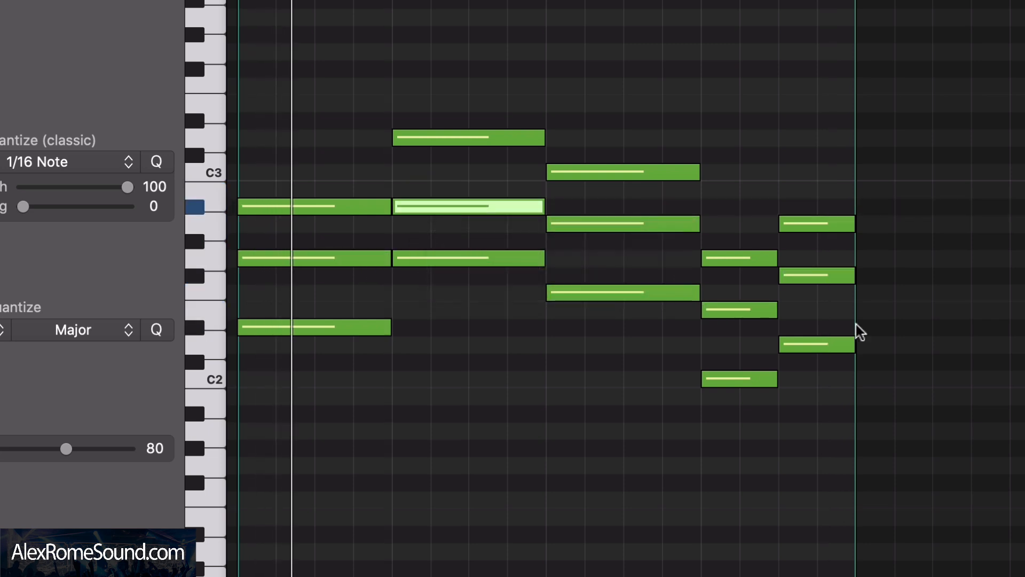
drag(758, 308, 750, 328)
drag(813, 277, 813, 295)
click(634, 424)
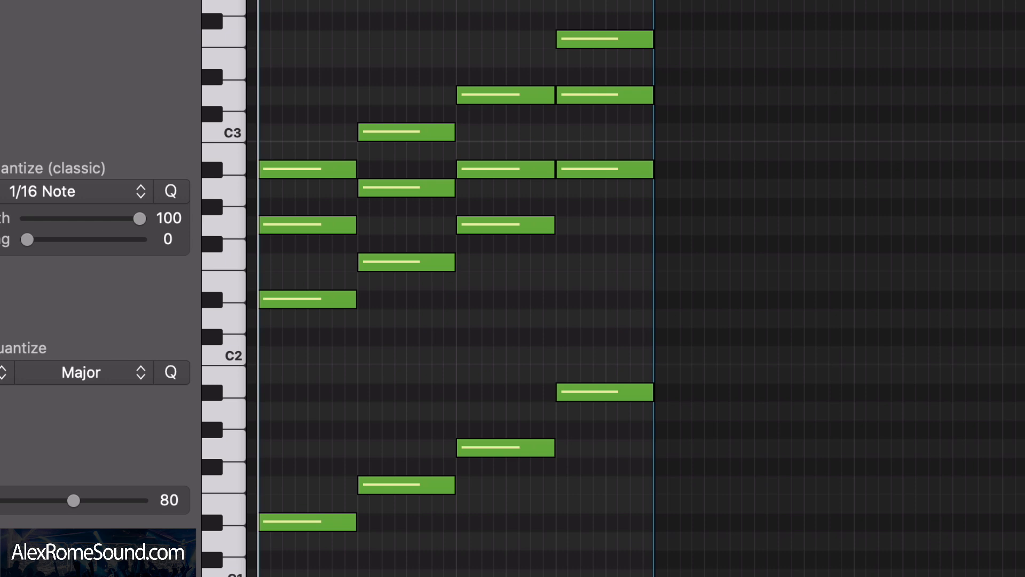
- Play the four-chord progression and view the PD 4 Ways patch in Serum
key(space)
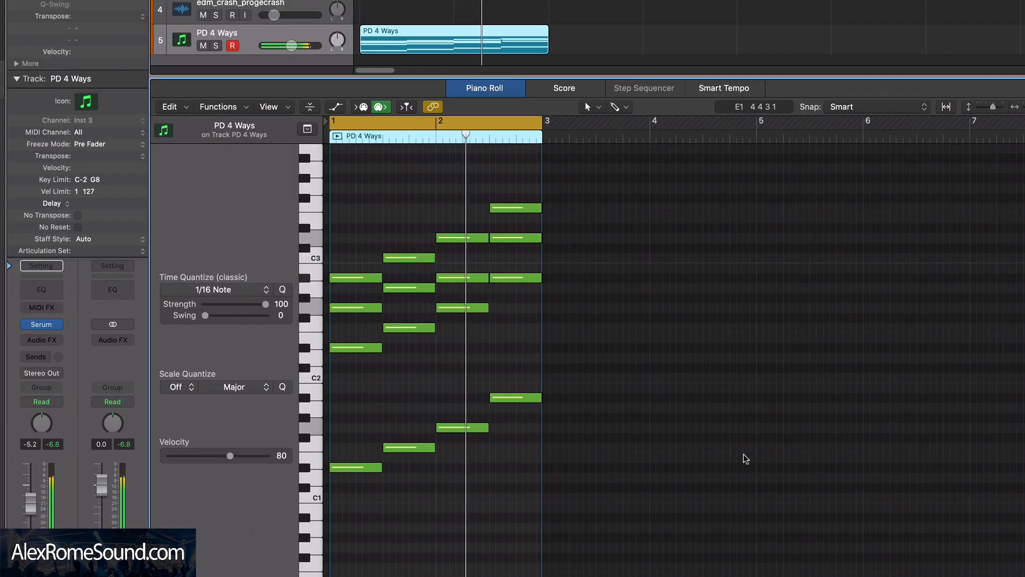
click(41, 324)
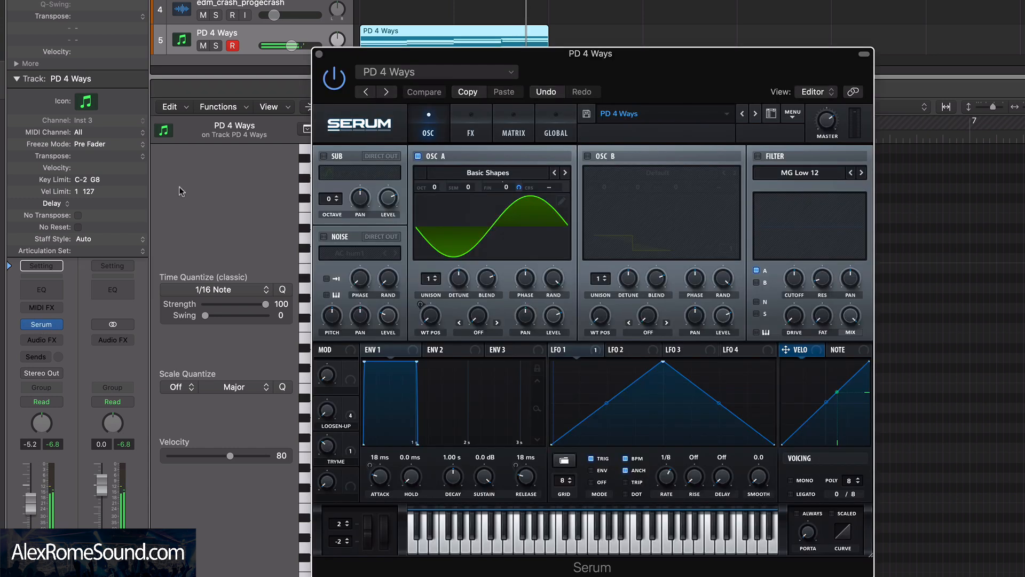
click(320, 53)
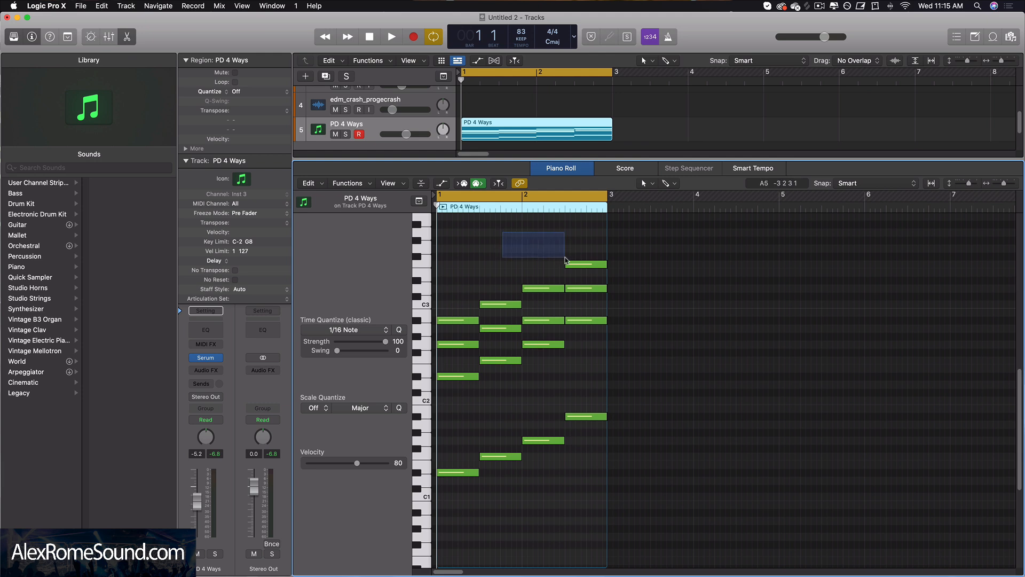
- Move the top notes of the second and third chords and the top two notes of the fourth chord down an octave
drag(458, 244, 570, 383)
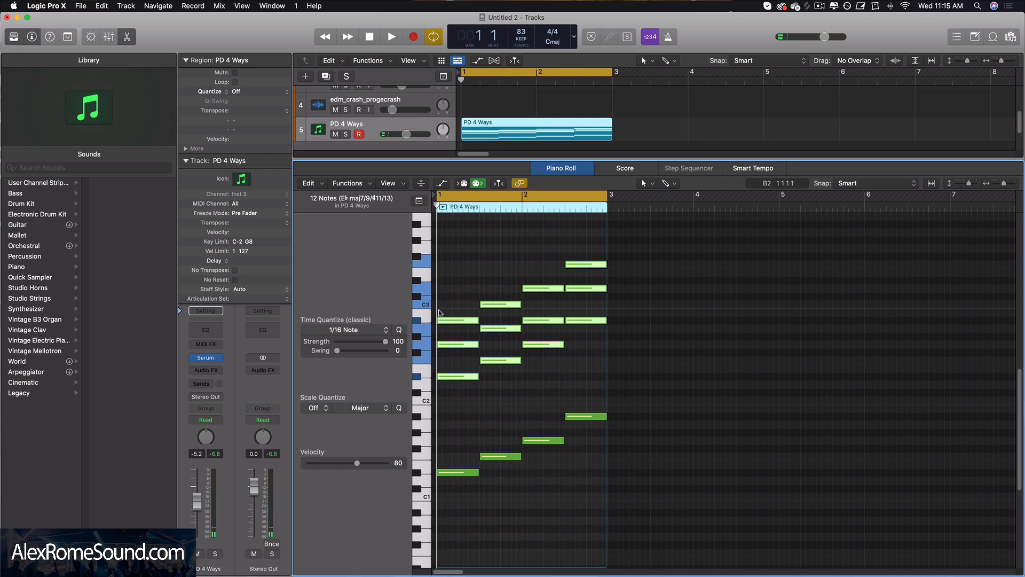
click(506, 394)
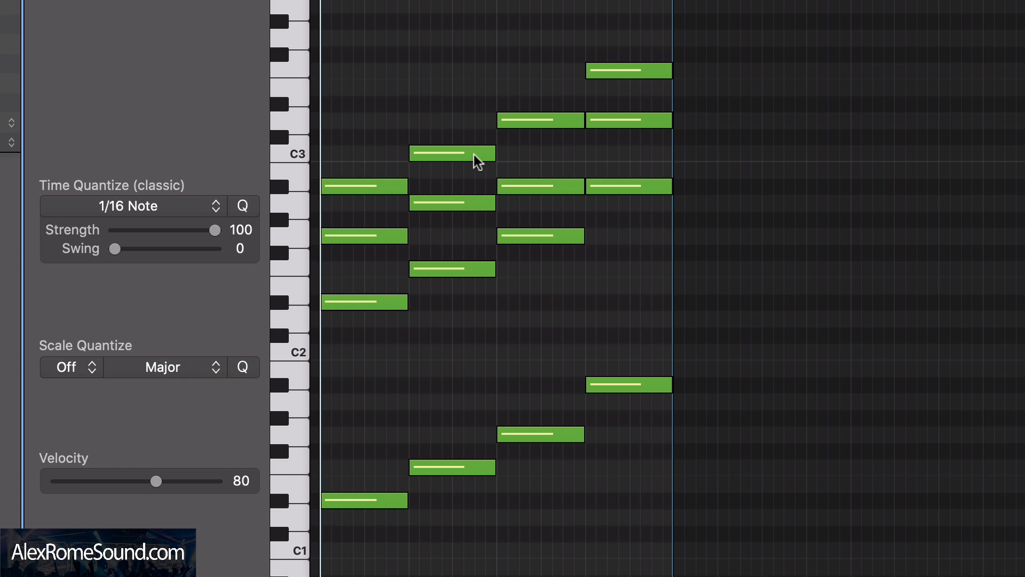
drag(442, 154, 447, 344)
drag(541, 34, 560, 322)
mouse_move(353, 133)
mouse_down()
mouse_move(590, 357)
mouse_move(663, 355)
mouse_up()
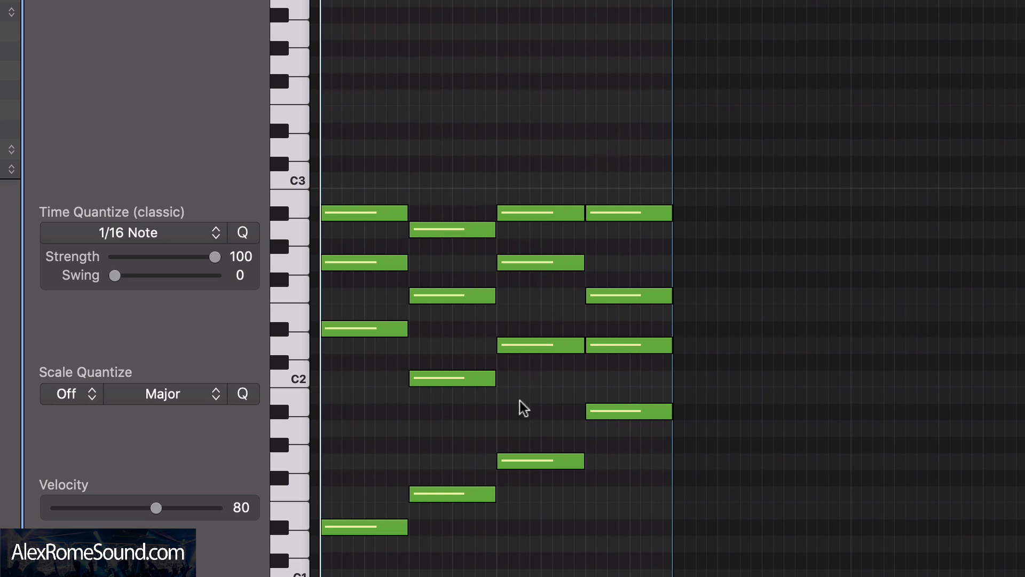
- Play the inverted chords on the PD Airy Tony track and open its Serum synth
key(space)
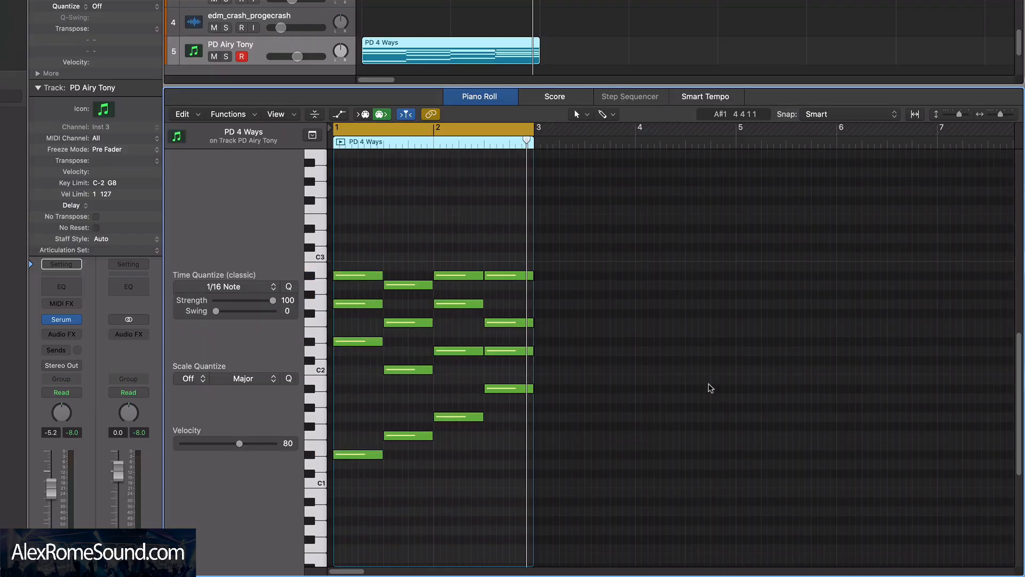
key(space)
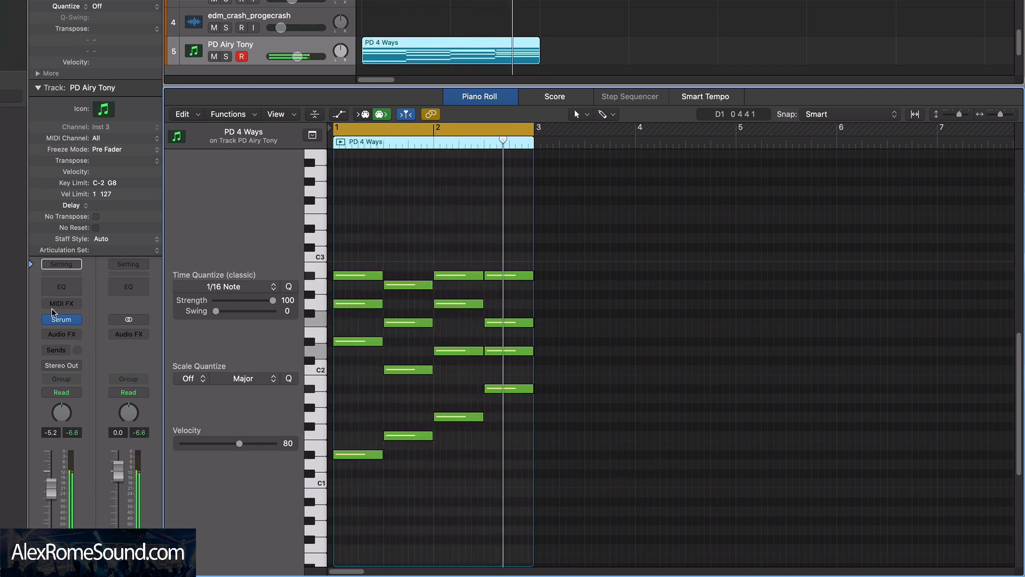
click(61, 319)
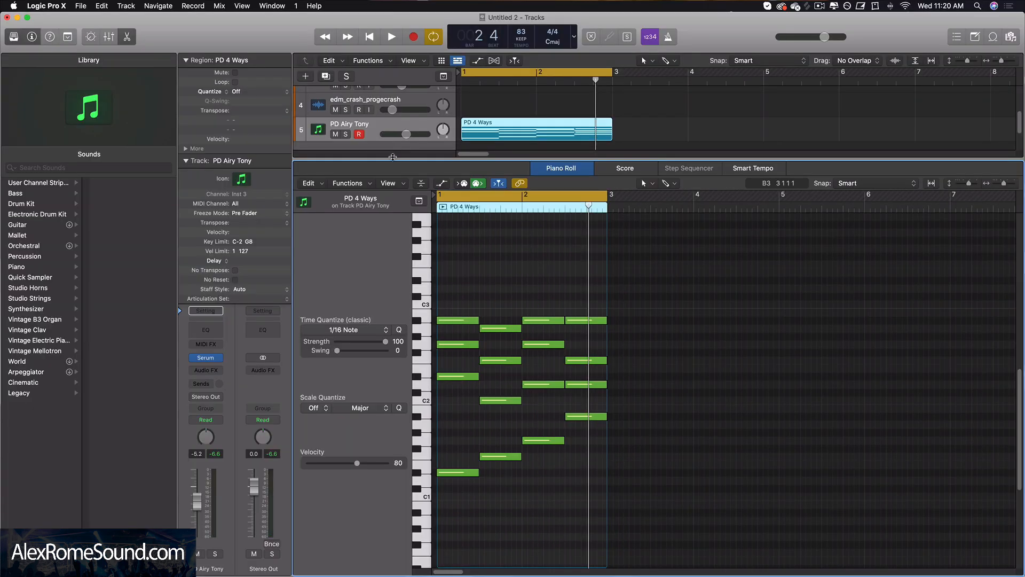
- Duplicate the PD Airy Tony track and copy the PD 4 Ways region onto the new track
drag(393, 157, 395, 229)
key(super+d)
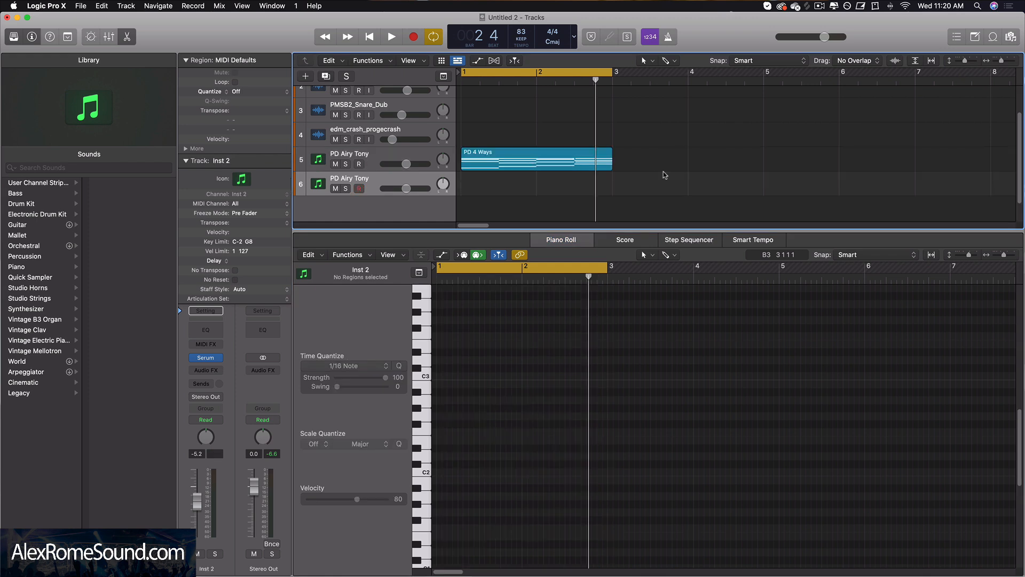
scroll(656, 176, down, 2)
drag(526, 134, 526, 159)
scroll(479, 369, down, 4)
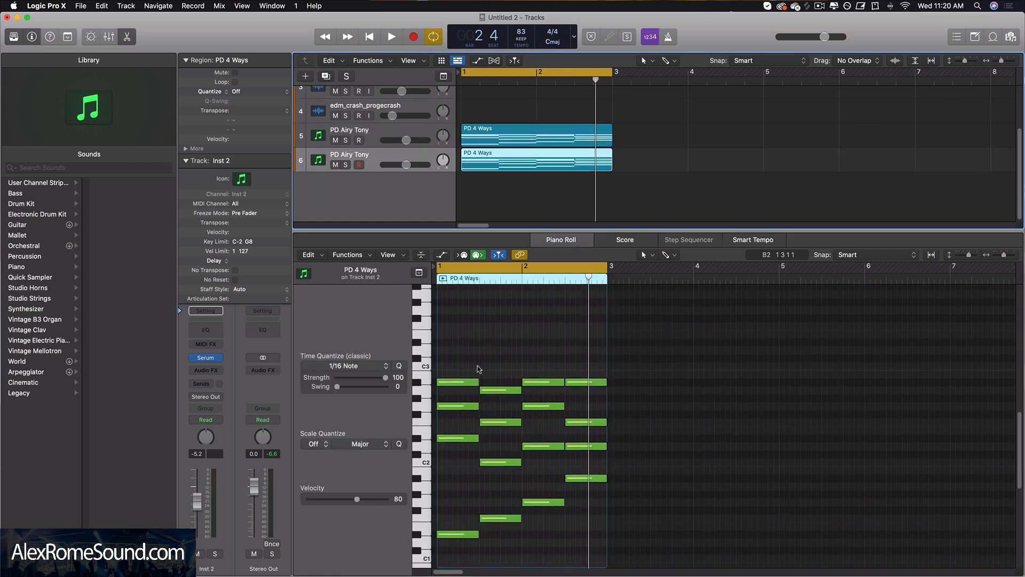
- In the copied region, shorten the first chord to three sixteenths and repeat it as short rhythmic hits
click(420, 132)
click(511, 184)
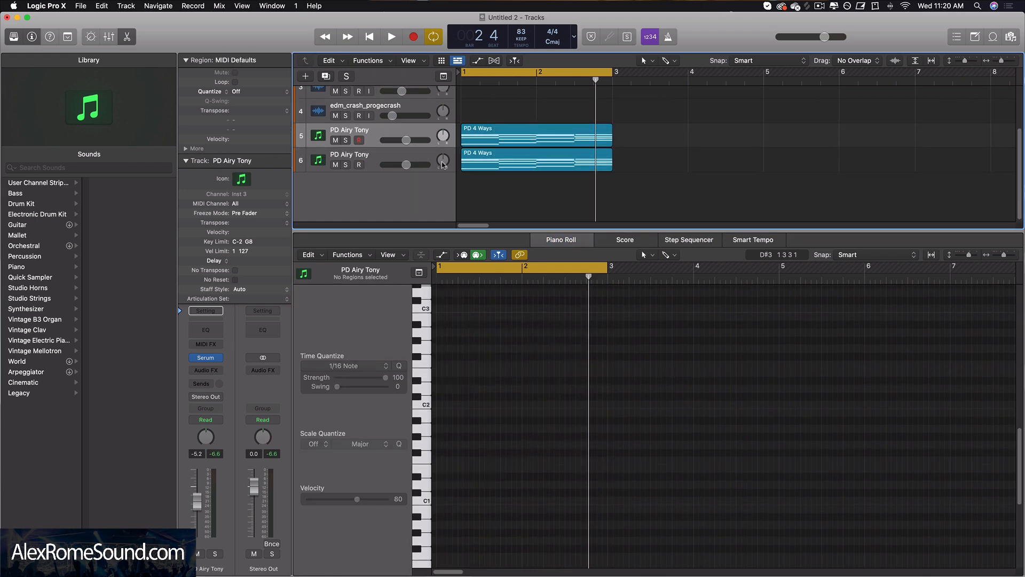
click(433, 160)
drag(469, 483, 477, 322)
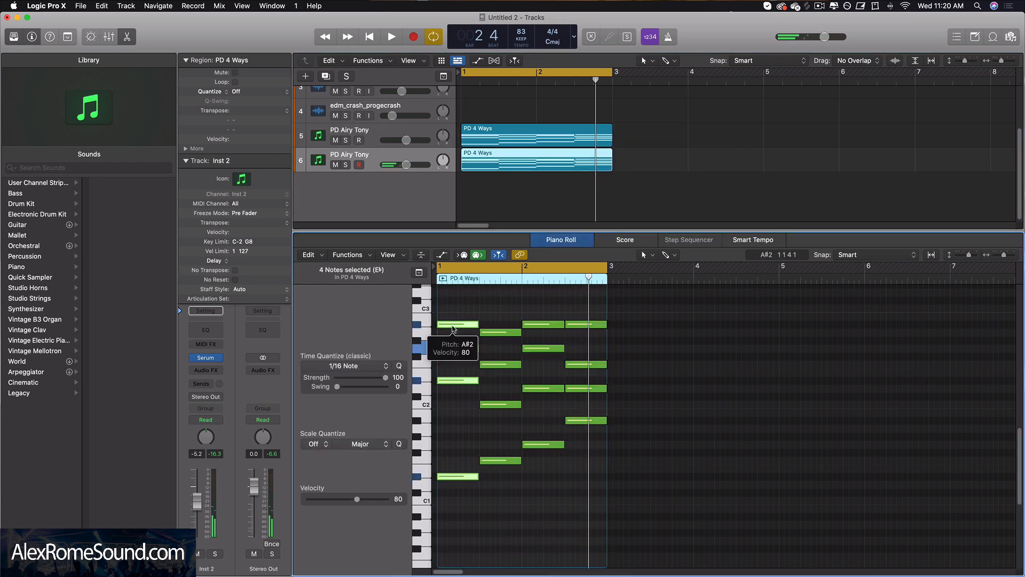
click(570, 140)
click(568, 159)
mouse_move(458, 324)
mouse_down()
mouse_move(497, 326)
mouse_move(470, 326)
mouse_up()
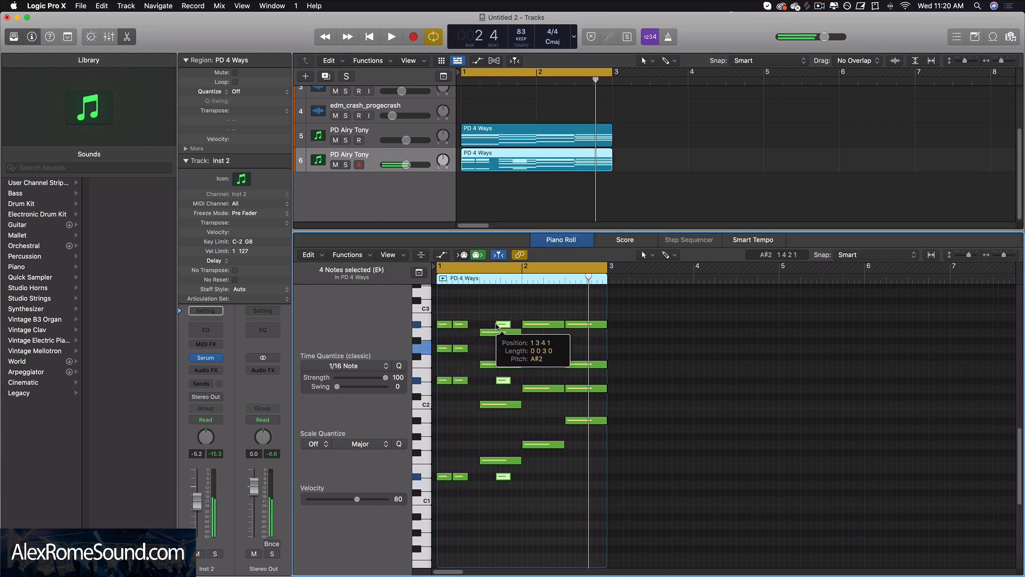
- Turn the remaining chords of the copied region into the same rhythm of three short hits each
key(space)
key(space)
drag(496, 474, 495, 332)
drag(489, 332, 536, 444)
drag(590, 450, 561, 449)
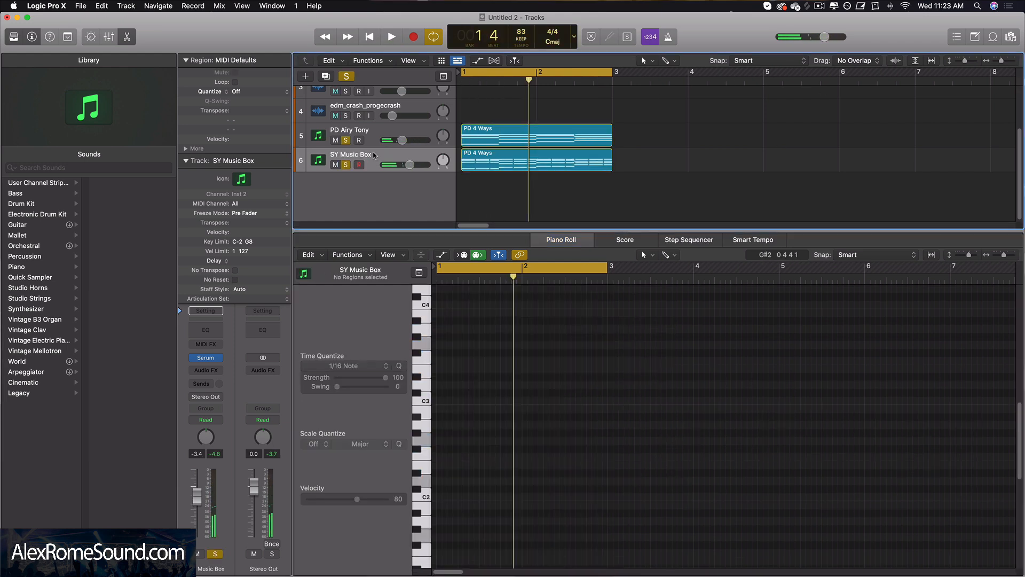
- Select the chord region on the SY Music Box track and play it
click(513, 169)
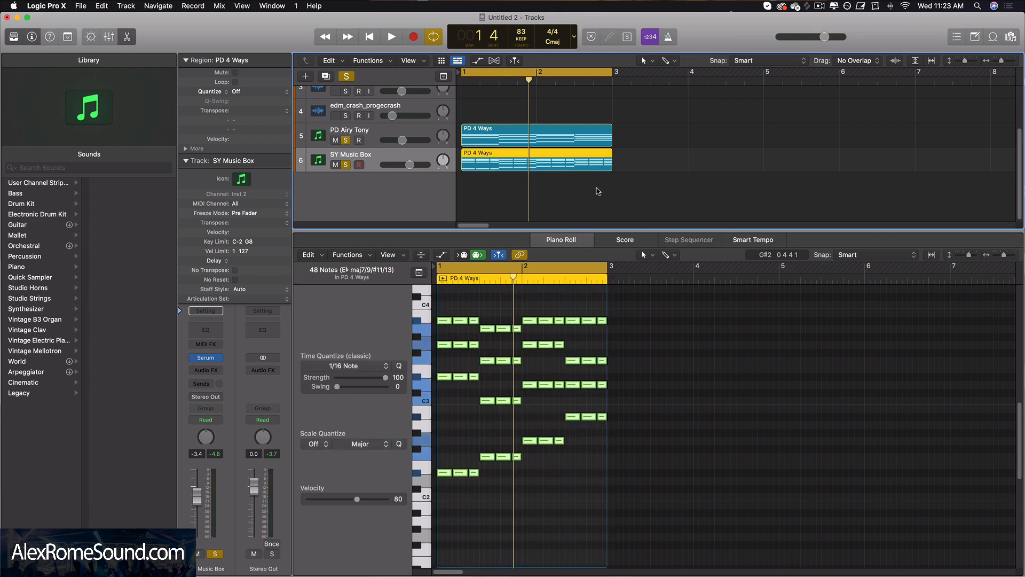
key(space)
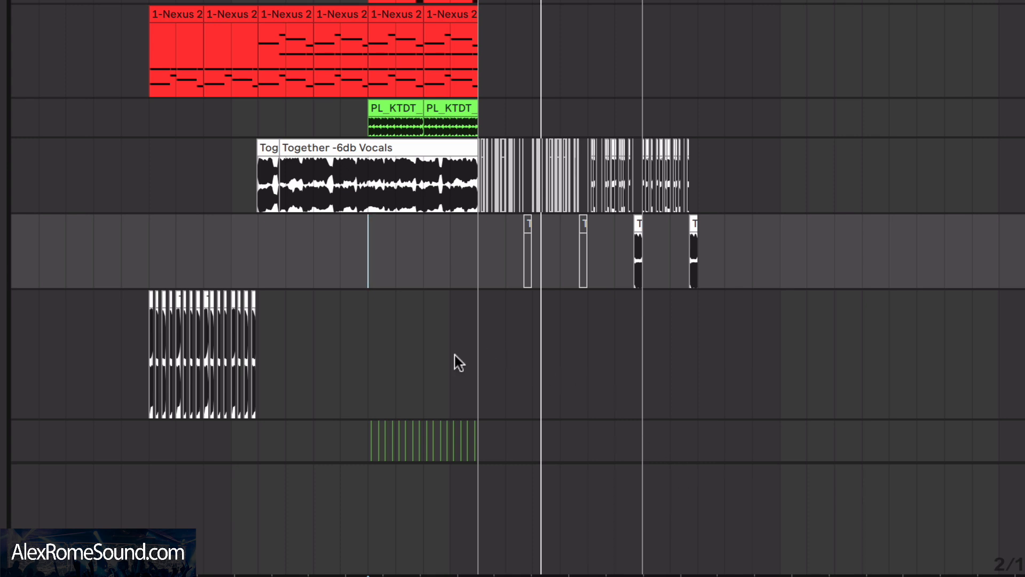
click(422, 326)
scroll(438, 315, up, 3)
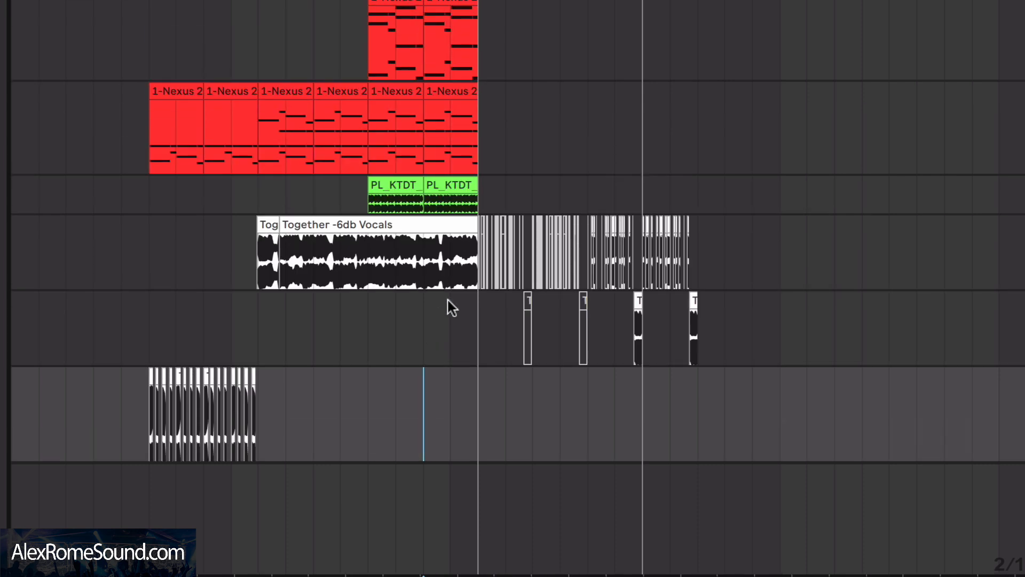
- In the Ableton Live arrangement, compare the last sustained 1-Nexus chord clips before the transition with the rhythmic 1-Nexus clips right after it
drag(502, 105, 432, 50)
scroll(470, 136, down, 5)
scroll(459, 148, up, 5)
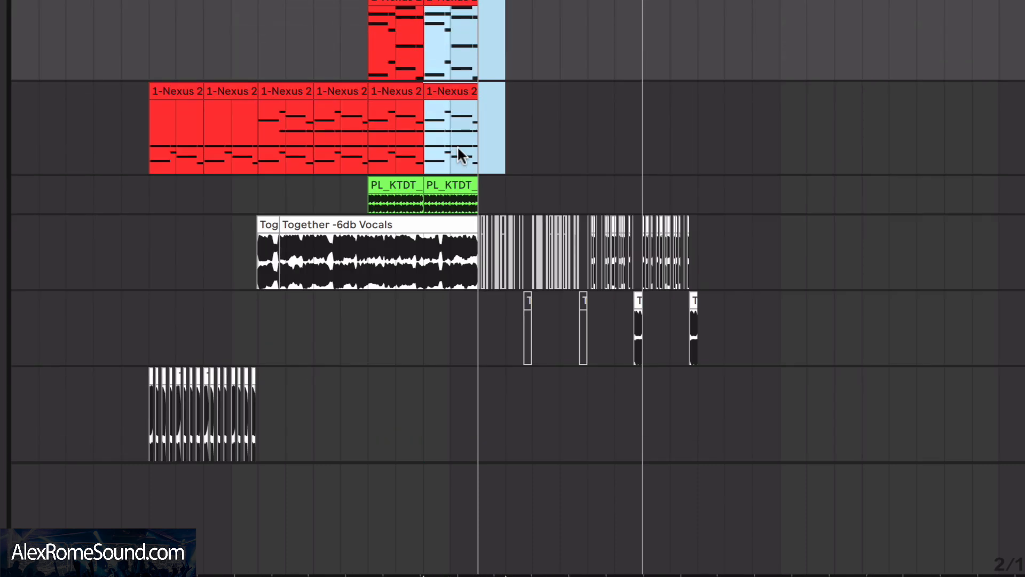
click(423, 125)
scroll(428, 124, down, 15)
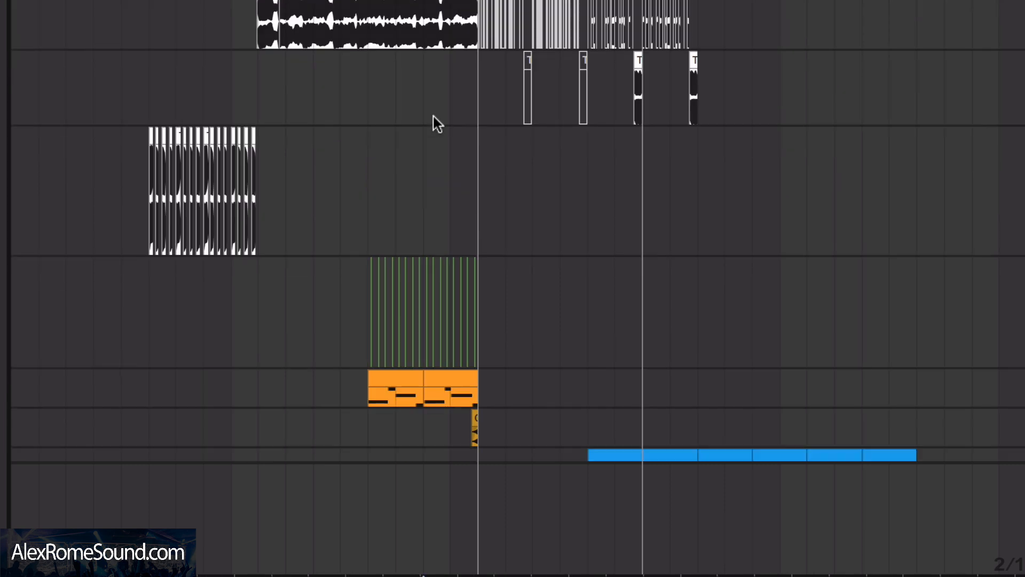
drag(439, 324, 554, 357)
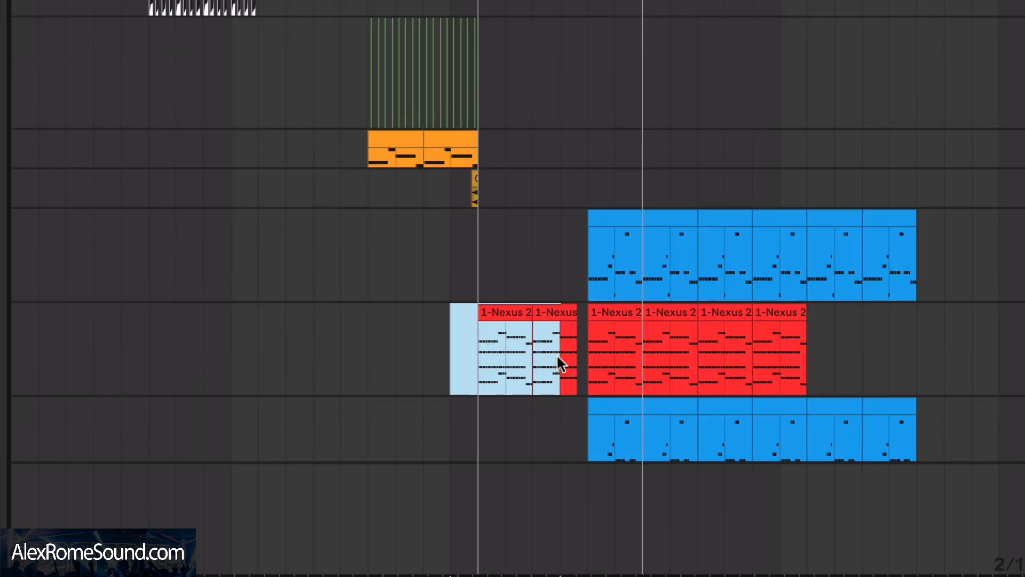
scroll(506, 382, up, 12)
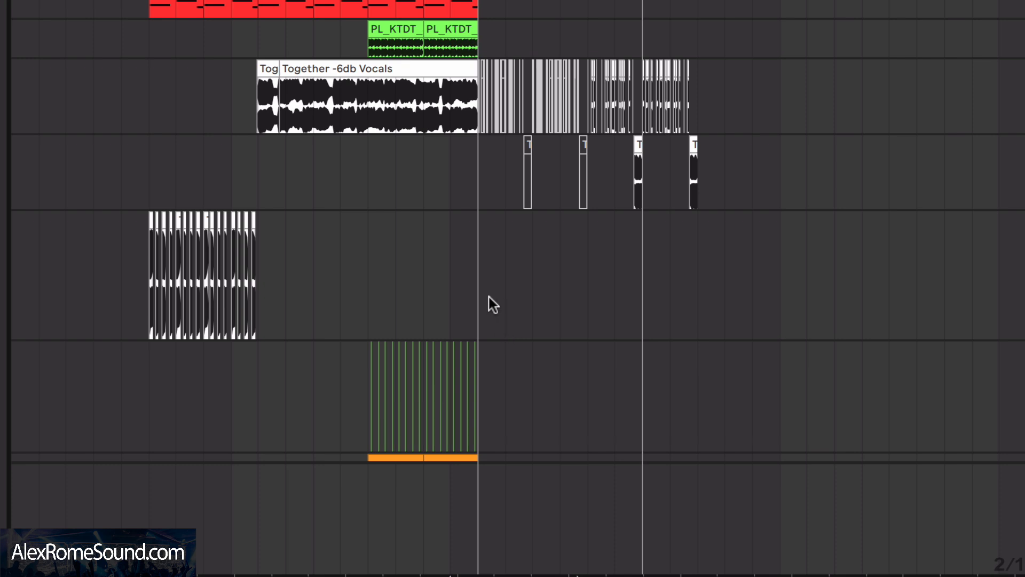
- Play the arrangement from the start of the last sustained 1-Nexus clip into the rhythmic chord section
click(478, 272)
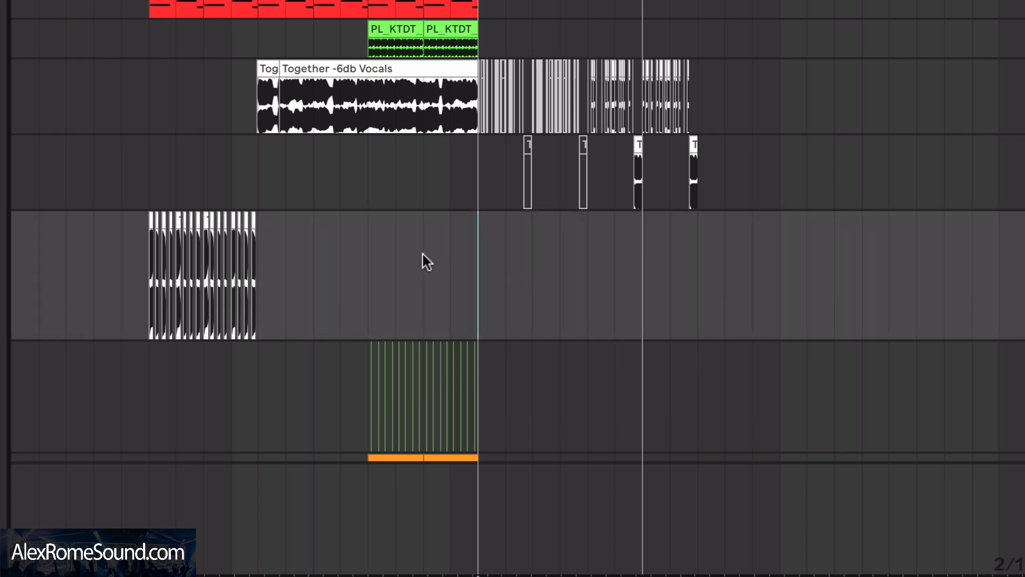
scroll(430, 277, up, 3)
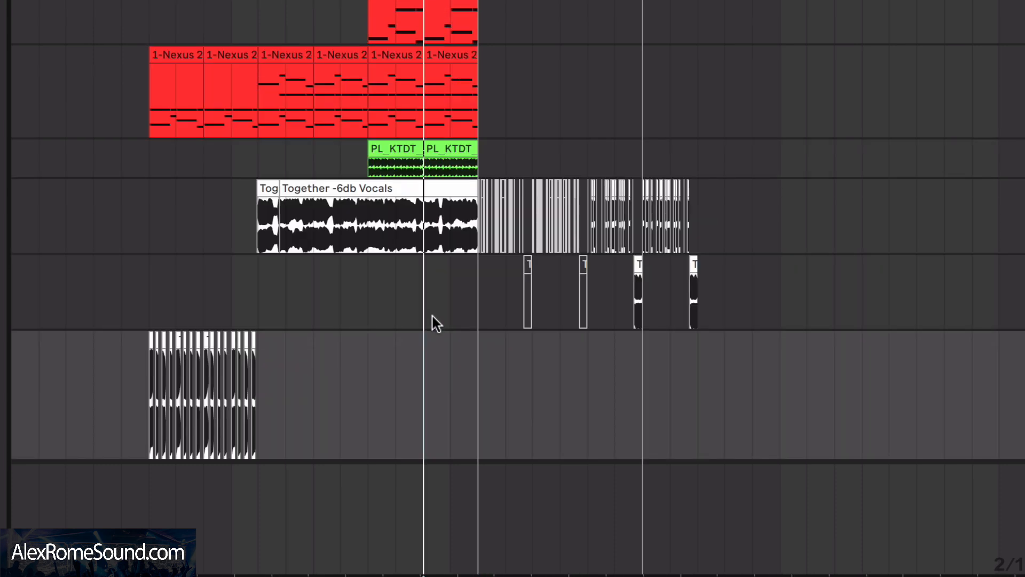
scroll(467, 346, down, 6)
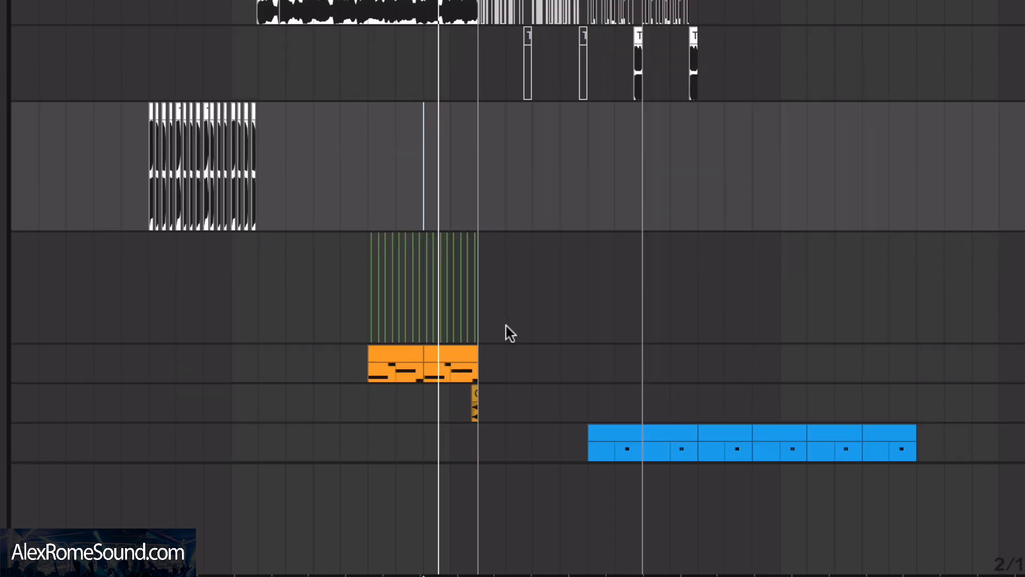
scroll(512, 331, down, 3)
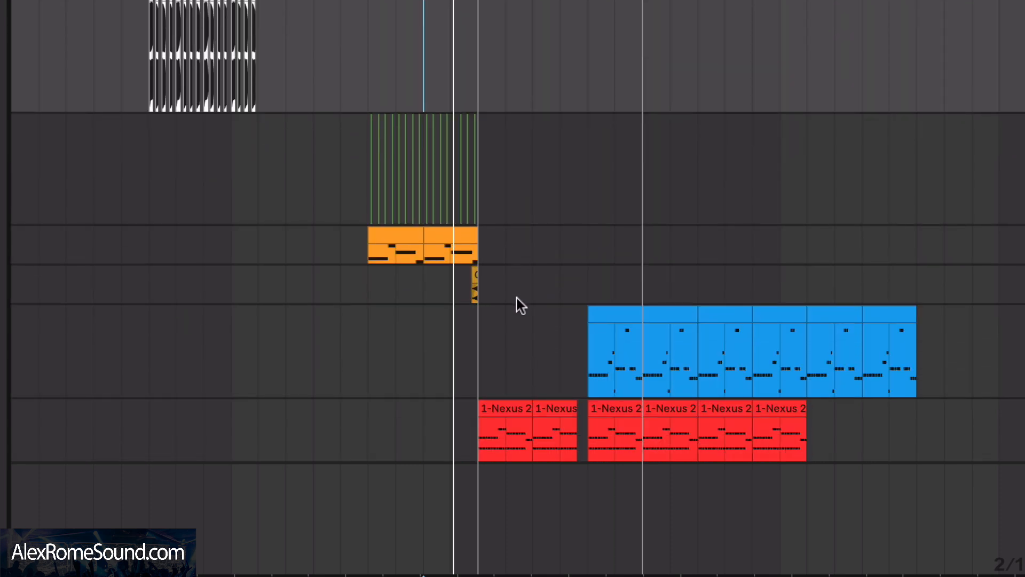
scroll(520, 300, down, 2)
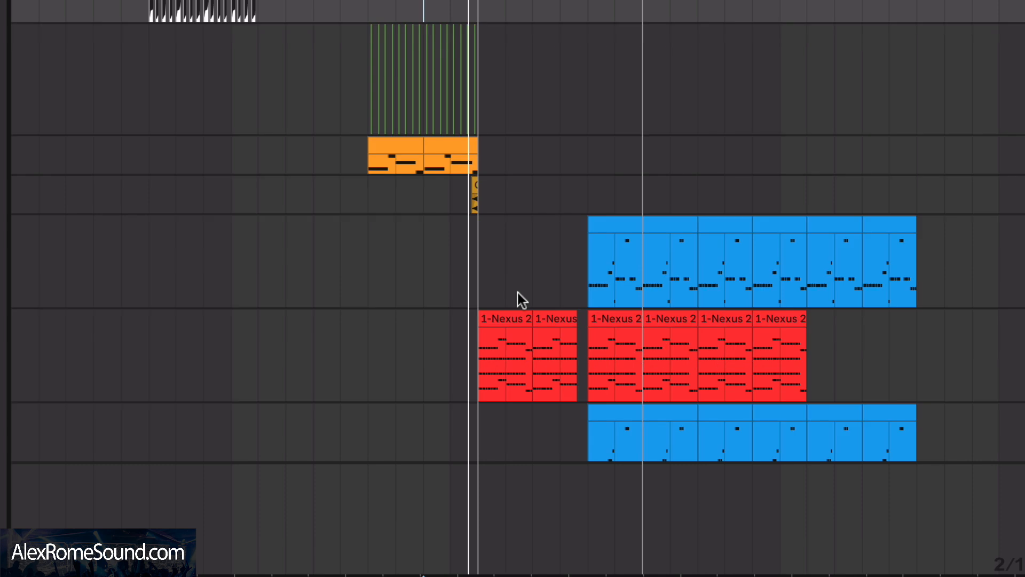